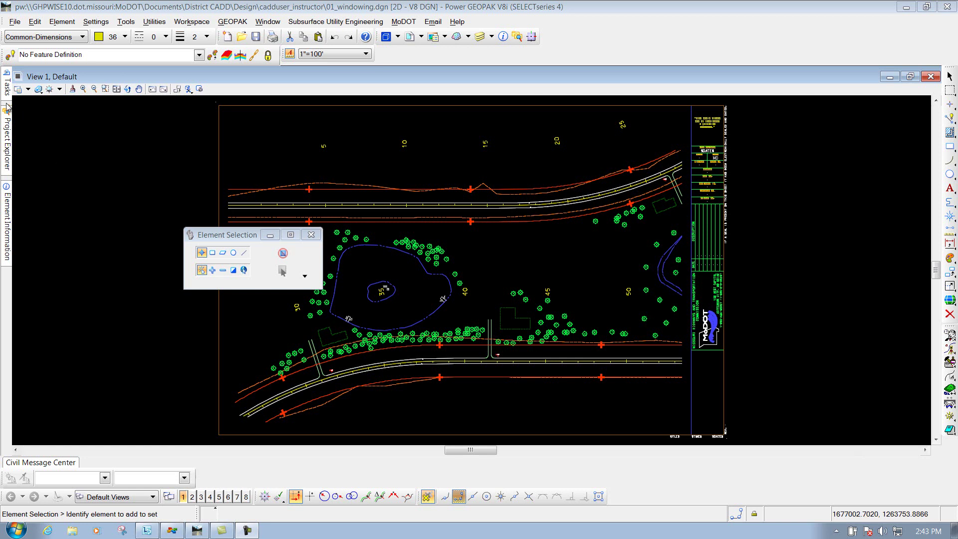
Slide out the Tasks panel to show Civil Tools with Horizontal Geometry expanded
mouse_move(6, 89)
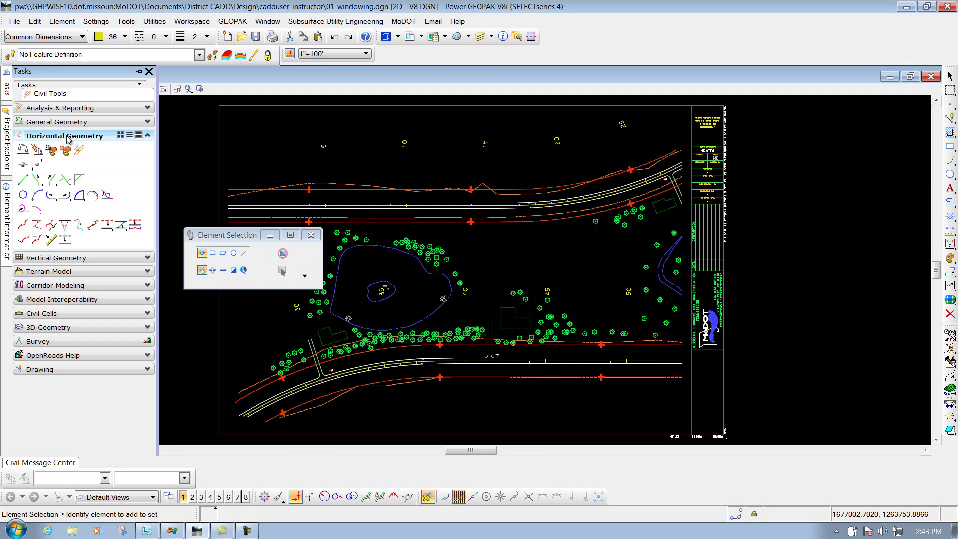
Open Horizontal Geometry as its own toolbox and dock it on the right edge
right_click(75, 141)
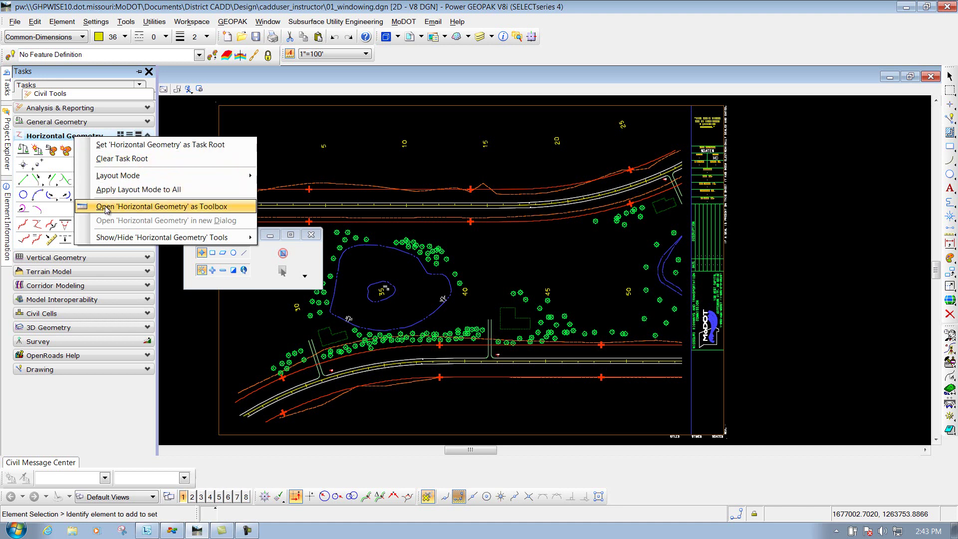
left_click(170, 209)
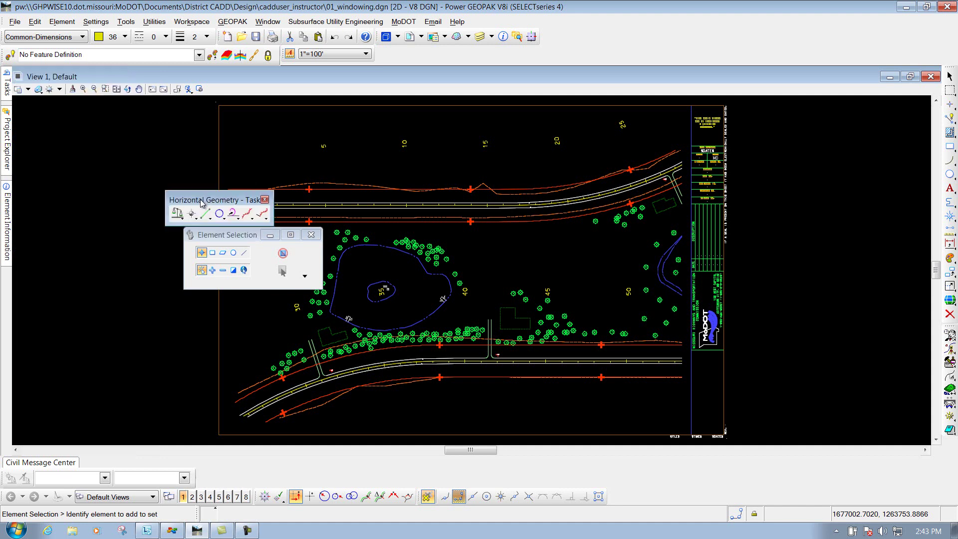
mouse_move(202, 201)
left_mouse_down()
mouse_move(169, 172)
mouse_move(215, 139)
mouse_move(506, 127)
mouse_move(156, 213)
mouse_move(127, 199)
mouse_move(243, 190)
mouse_move(339, 148)
mouse_move(738, 185)
mouse_move(451, 122)
mouse_move(409, 88)
mouse_move(411, 97)
mouse_move(508, 81)
mouse_move(514, 40)
mouse_move(558, 40)
mouse_move(540, 68)
mouse_move(583, 39)
mouse_move(615, 42)
mouse_move(442, 64)
mouse_move(434, 53)
mouse_move(684, 187)
mouse_move(599, 39)
mouse_move(569, 94)
mouse_move(256, 450)
mouse_move(244, 484)
mouse_move(299, 497)
mouse_move(673, 500)
mouse_move(812, 342)
mouse_move(884, 234)
mouse_move(957, 244)
mouse_move(343, 294)
mouse_move(10, 287)
mouse_move(88, 252)
mouse_move(939, 281)
left_mouse_up()
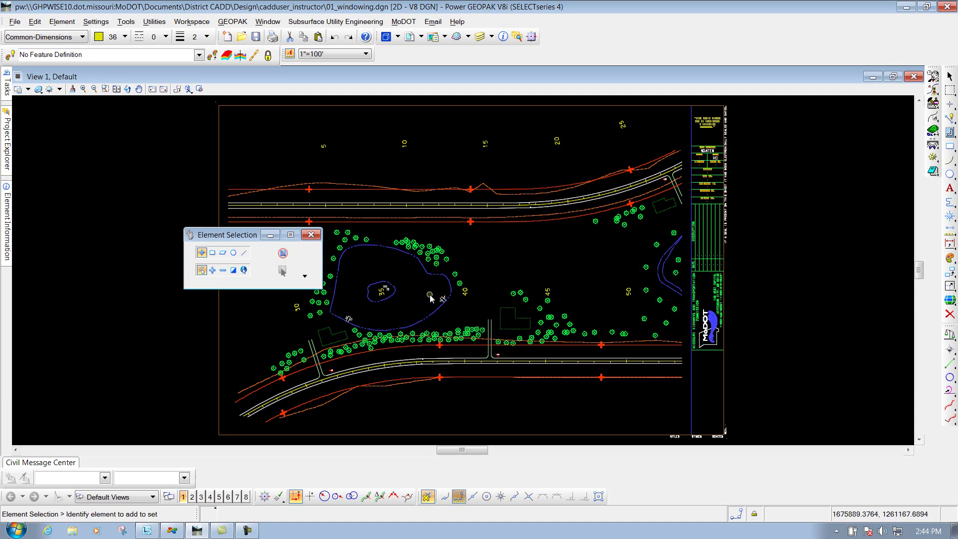
Float Horizontal Geometry over the drawing and open its line tools as a separate toolbox
left_click_drag(949, 325, 571, 248)
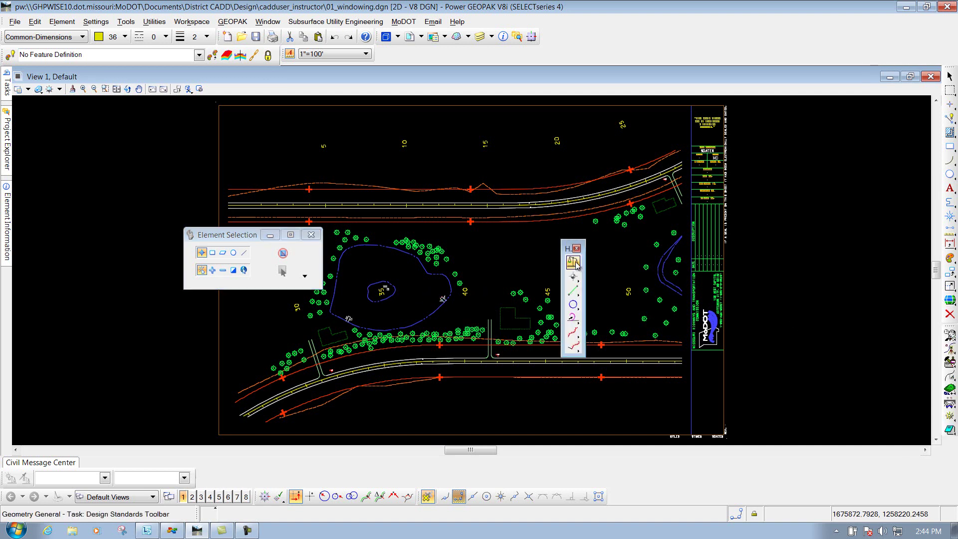
left_click(576, 320)
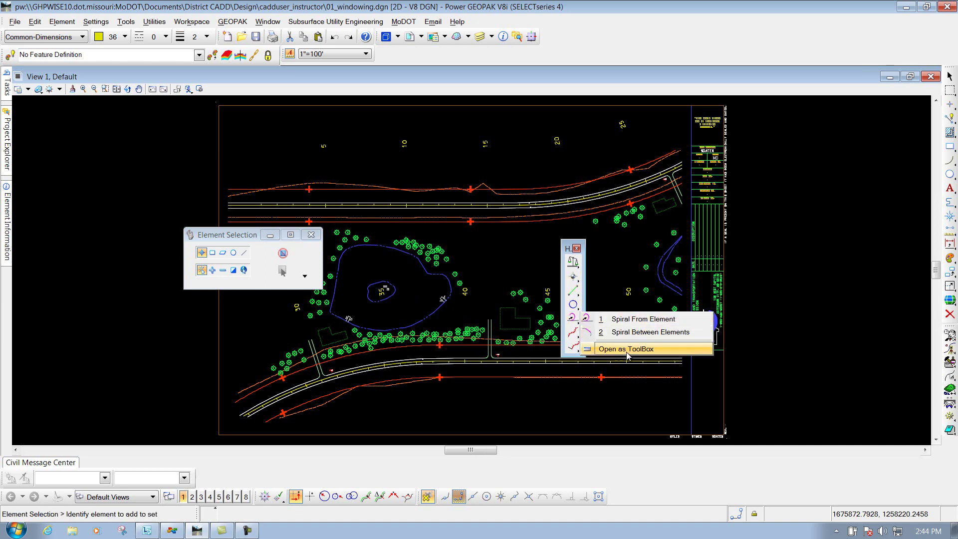
left_click(576, 290)
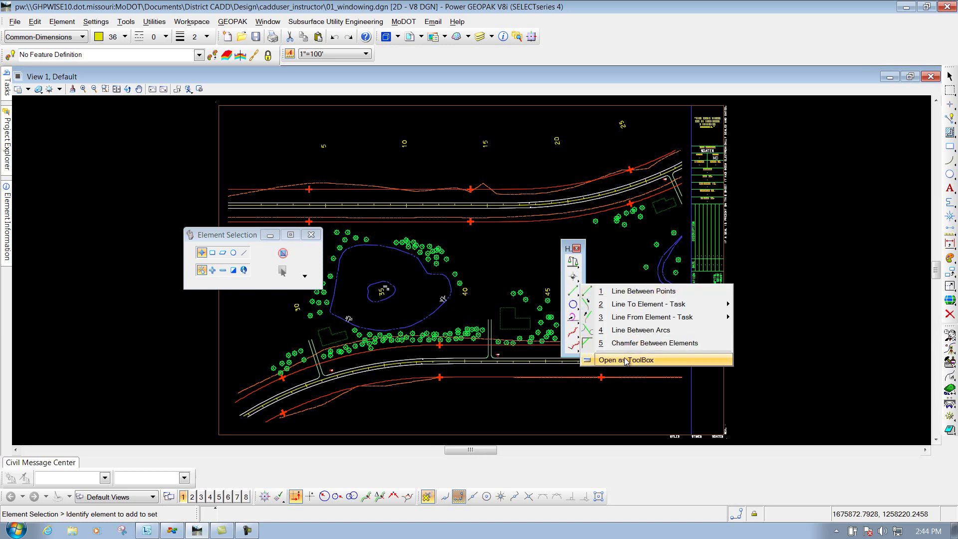
left_click(625, 360)
left_click_drag(656, 355, 661, 278)
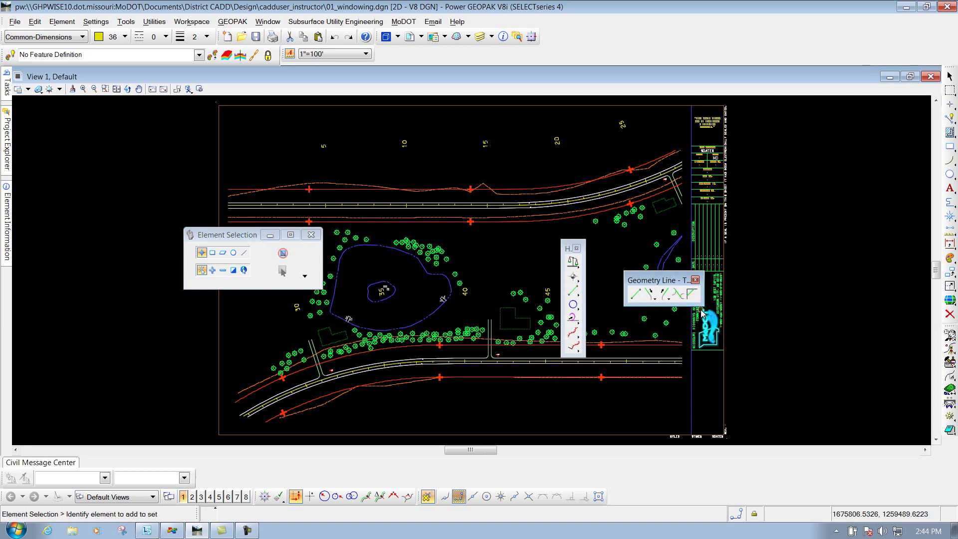
Activate Simple Line To Element, then dock and re-float the line-to-element toolbox
mouse_move(701, 313)
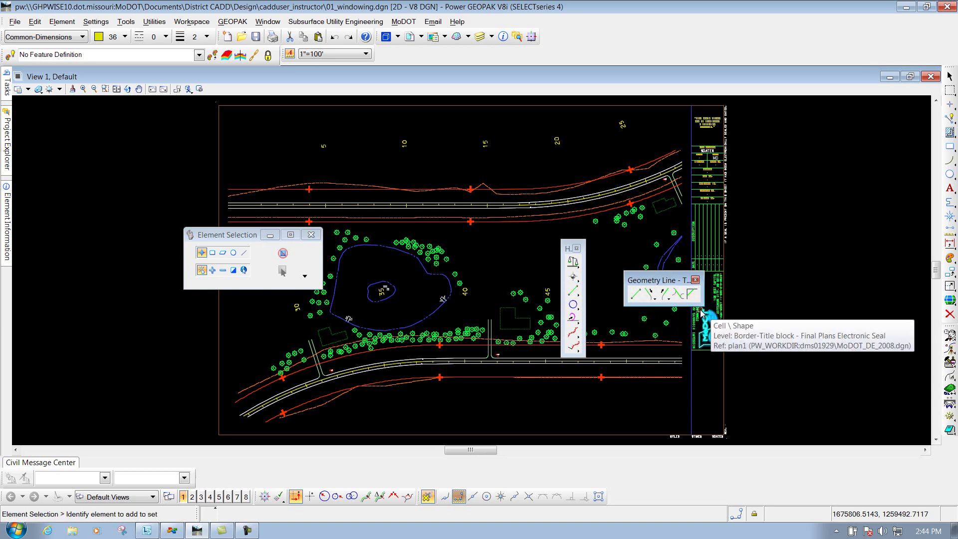
left_click(651, 294)
left_click(654, 299)
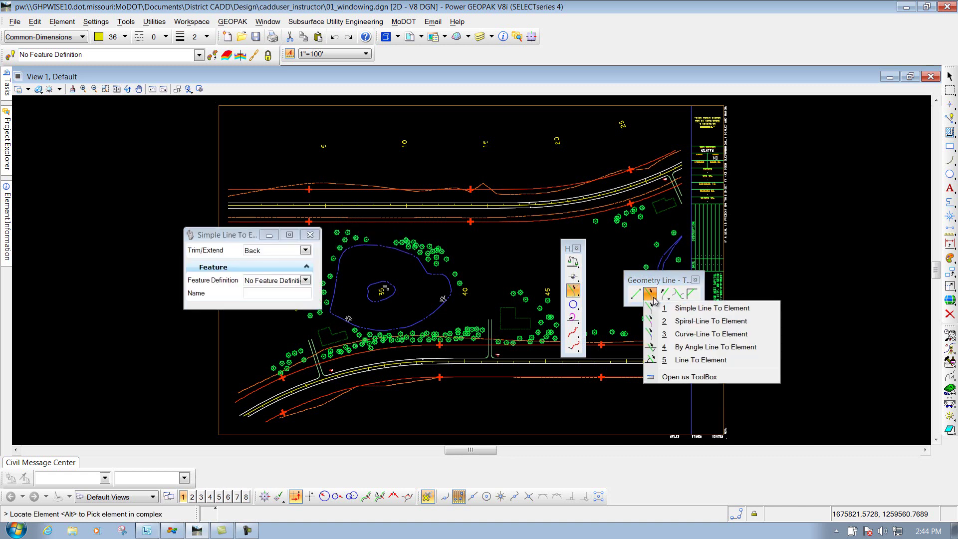
left_click(691, 378)
left_click_drag(659, 280, 953, 378)
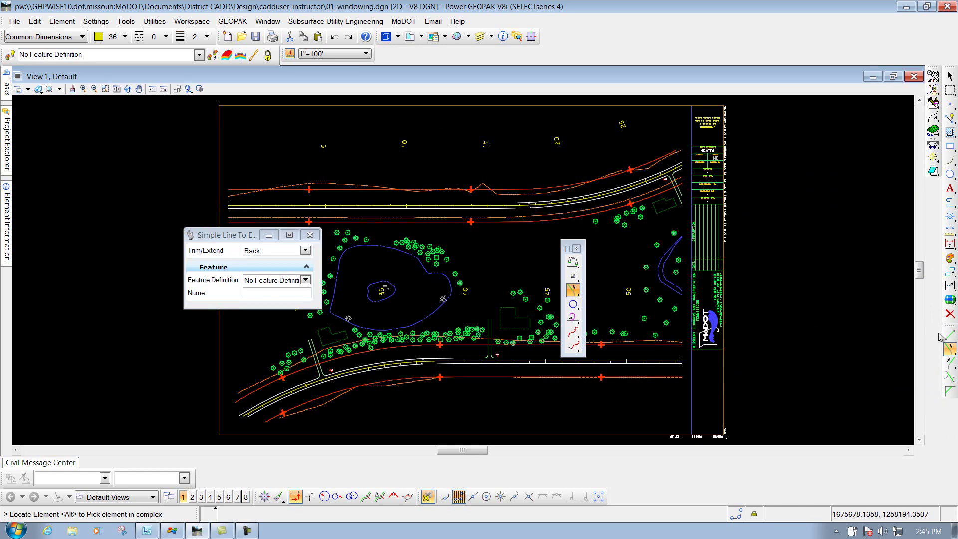
left_click_drag(945, 327, 589, 248)
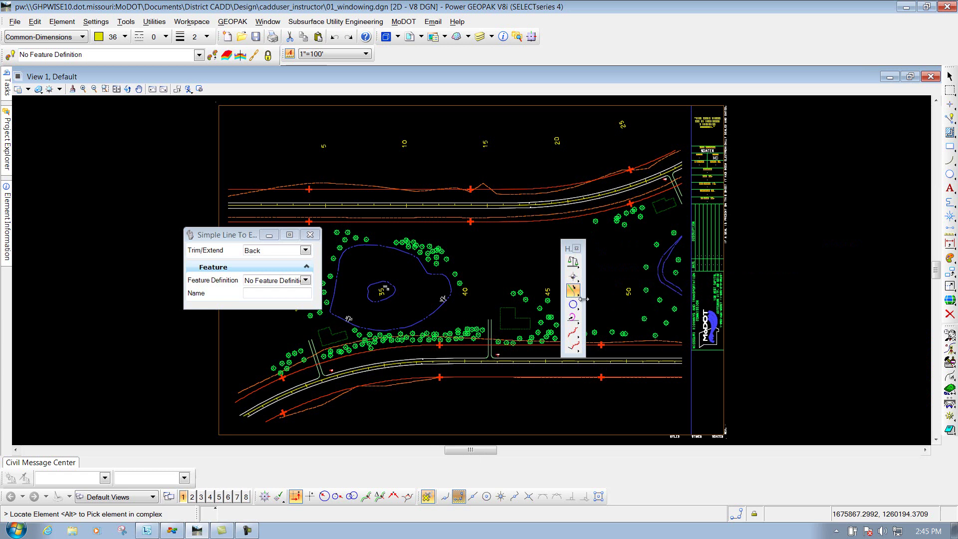
Close the Horizontal Geometry toolbox and float the Manipulate tools as a toolbox over the drawing
left_click(577, 248)
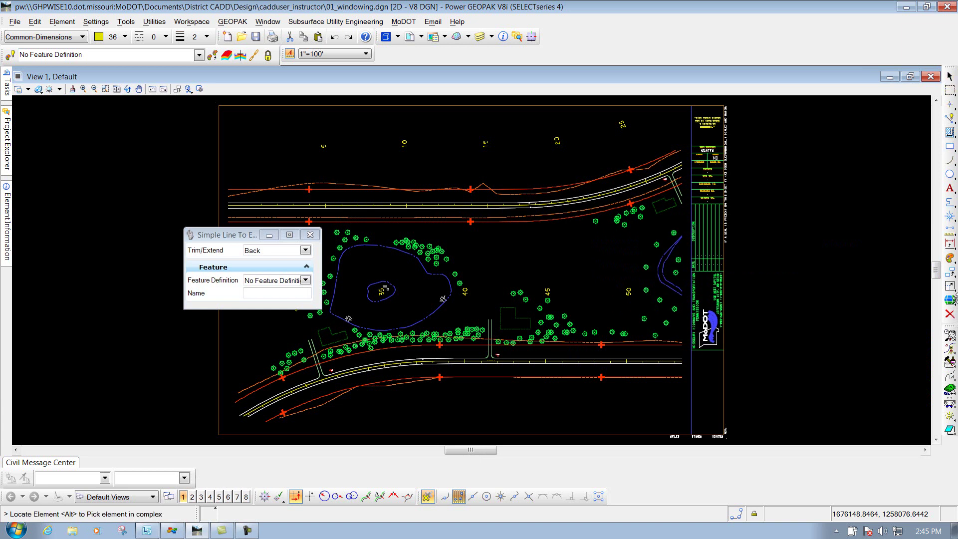
left_click(950, 272)
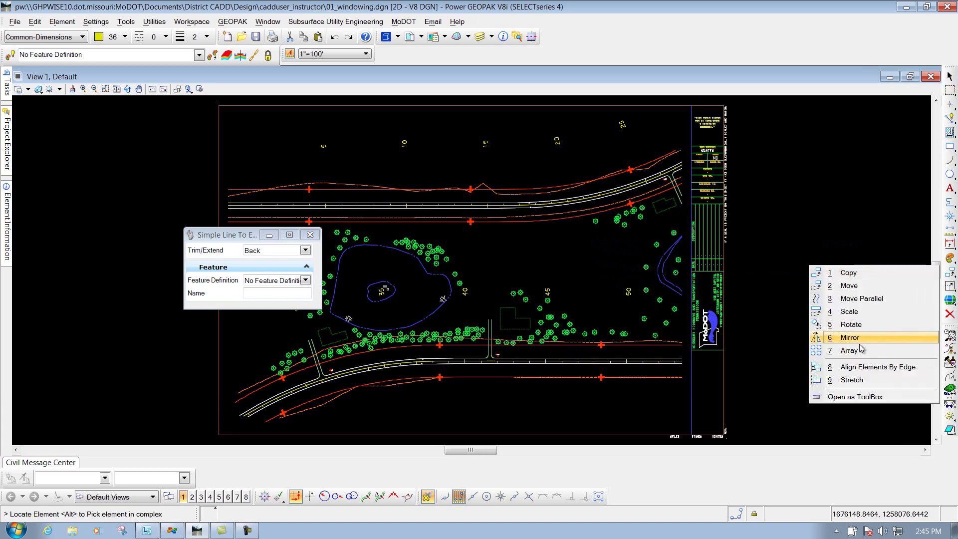
left_click(856, 397)
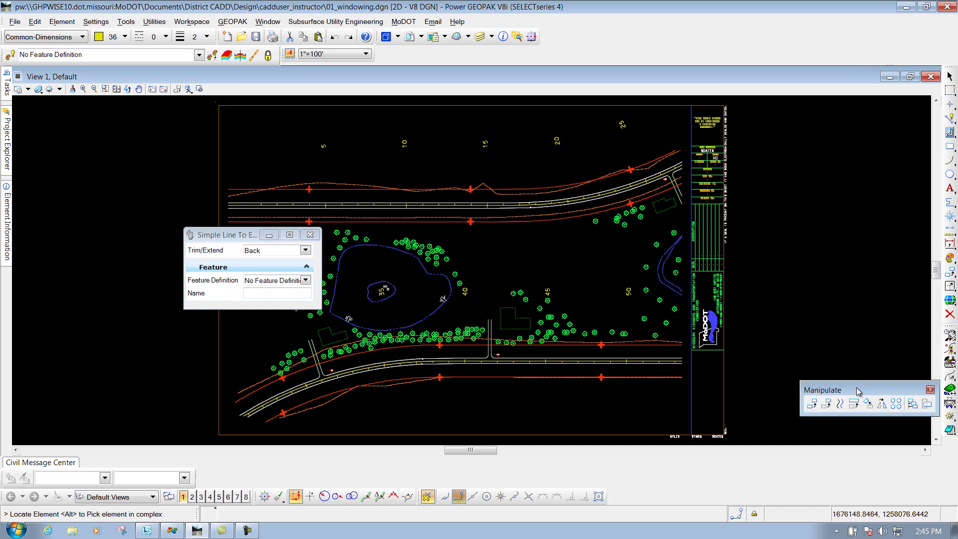
left_click_drag(858, 391, 460, 132)
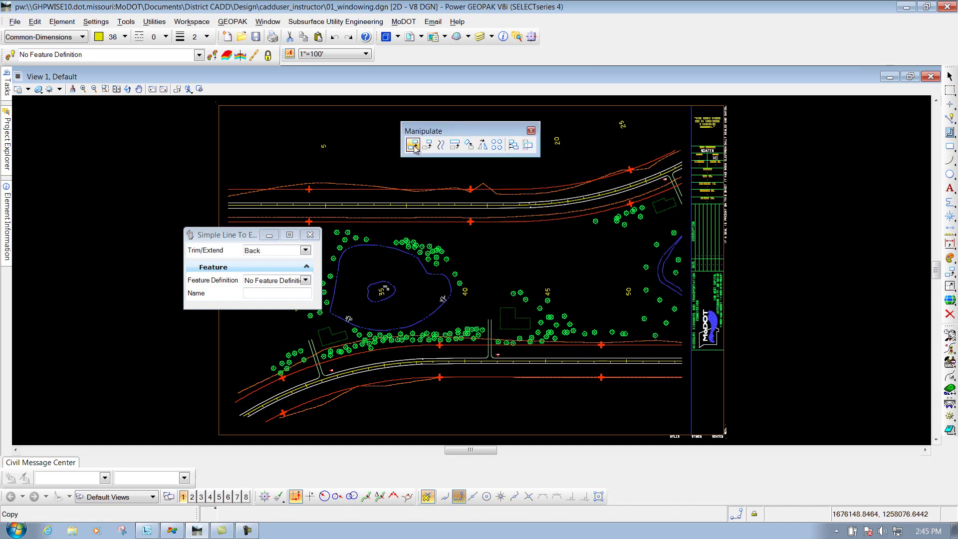
Hide the Array and Align Elements By Edge tools in the Manipulate toolbox
right_click(463, 150)
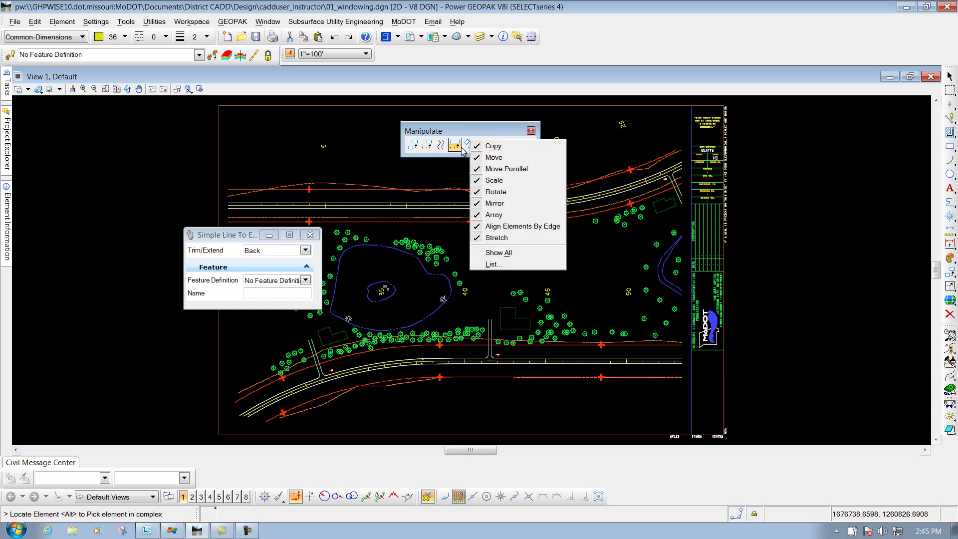
left_click(479, 216)
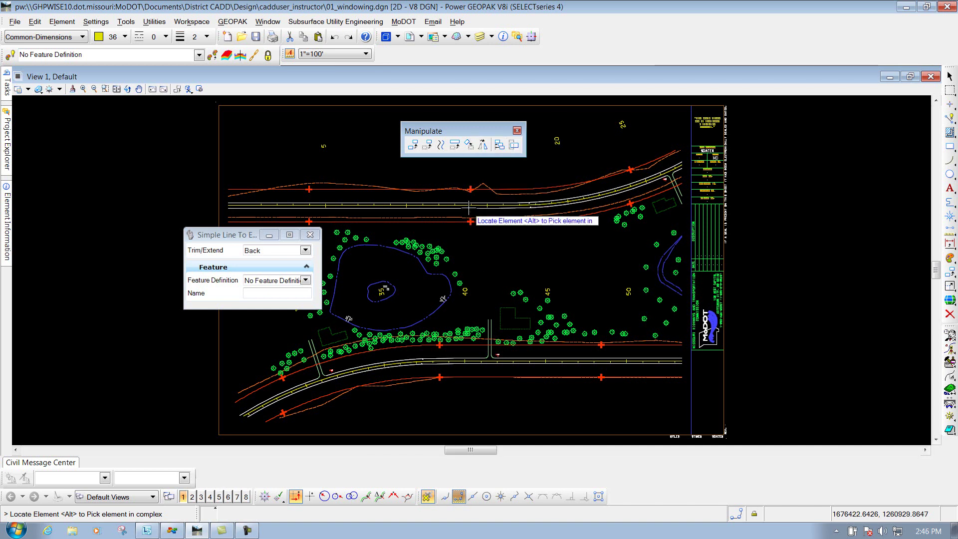
right_click(466, 147)
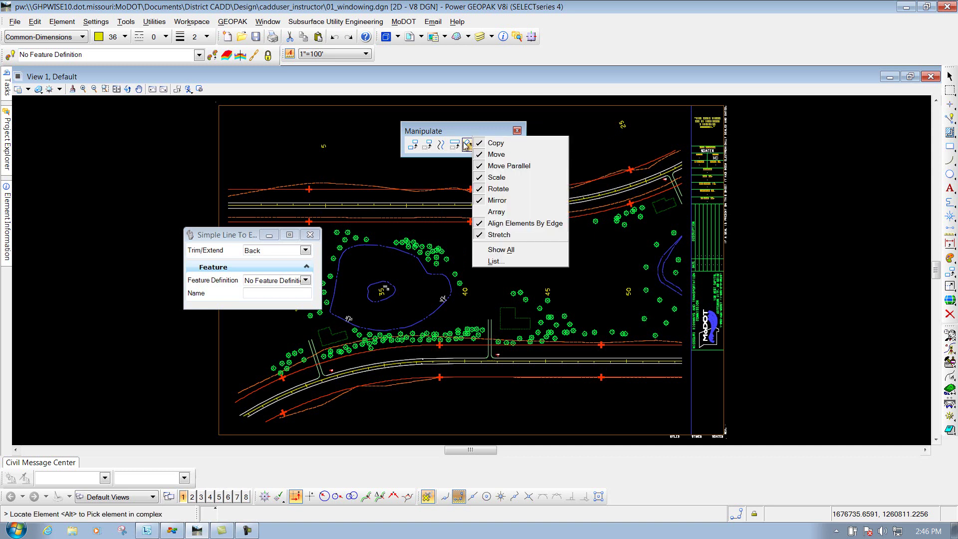
left_click(517, 227)
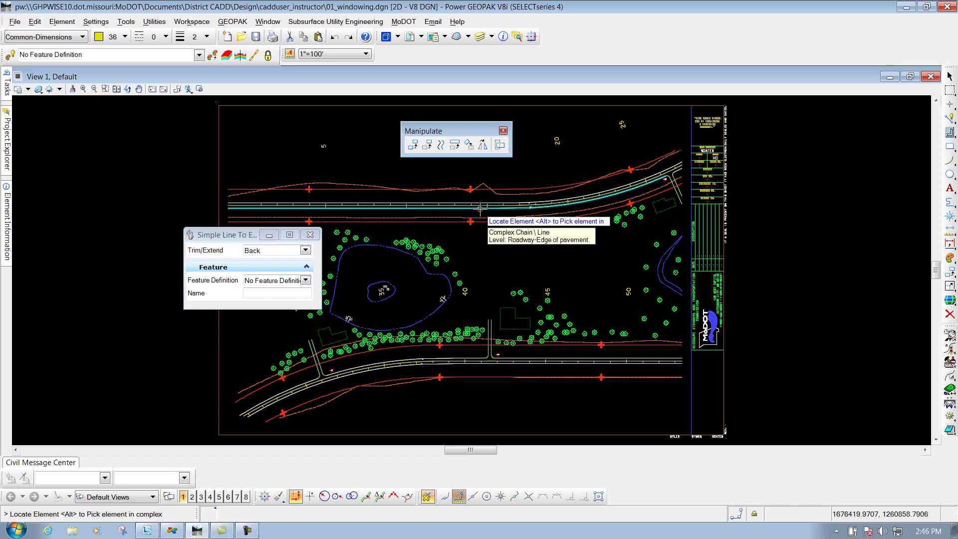
Restore Array and Align Elements By Edge, then close the Manipulate toolbox
right_click(468, 149)
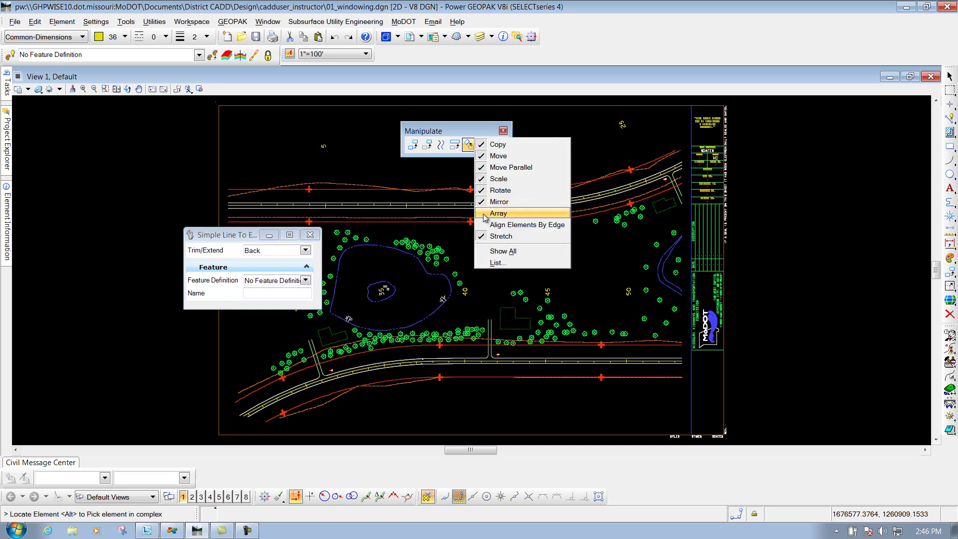
left_click(498, 213)
right_click(467, 149)
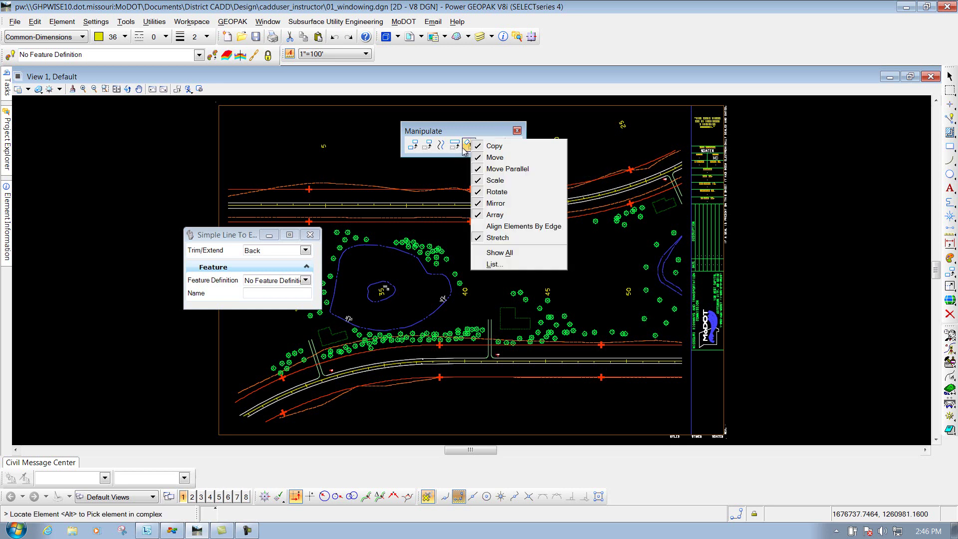
left_click(523, 226)
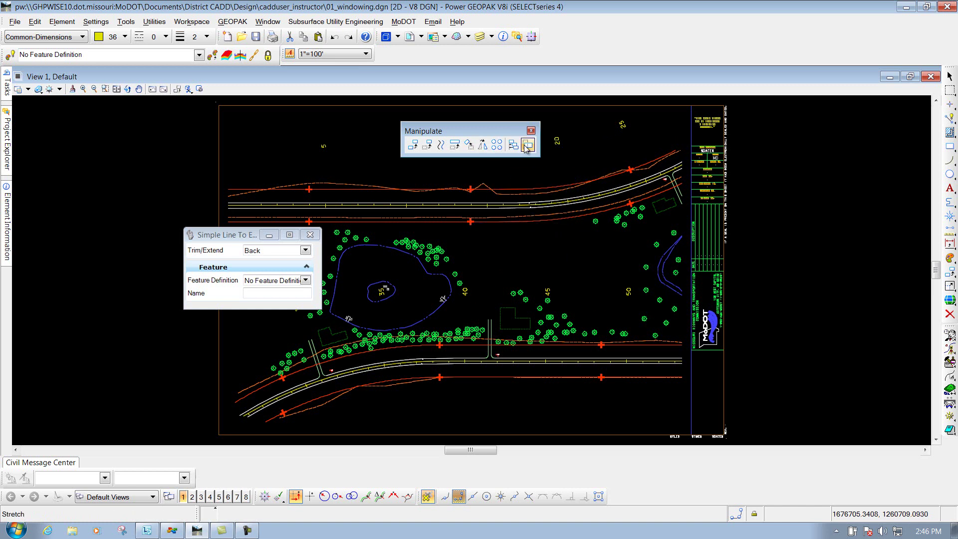
left_click(533, 130)
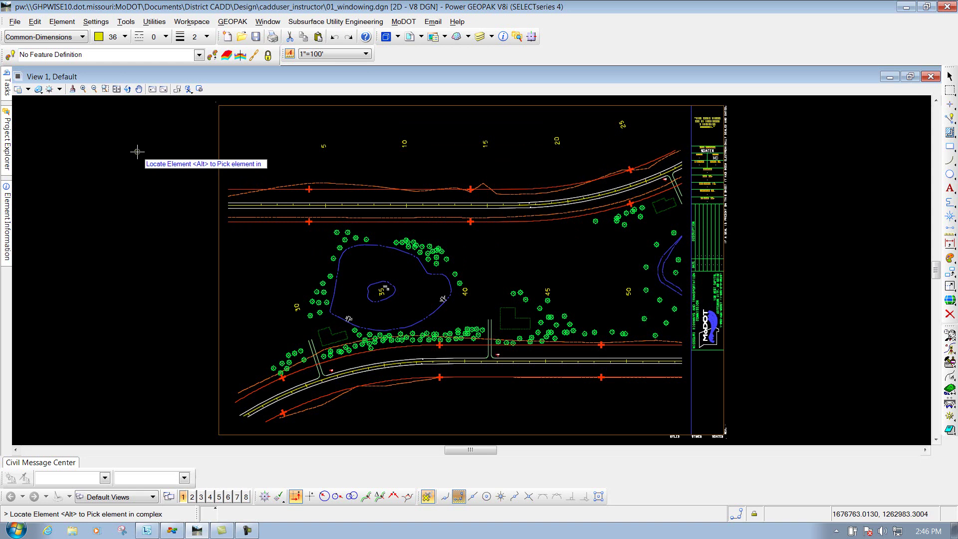
Pin the Tasks panel open beside the view, then return it to auto-hide
left_click(7, 83)
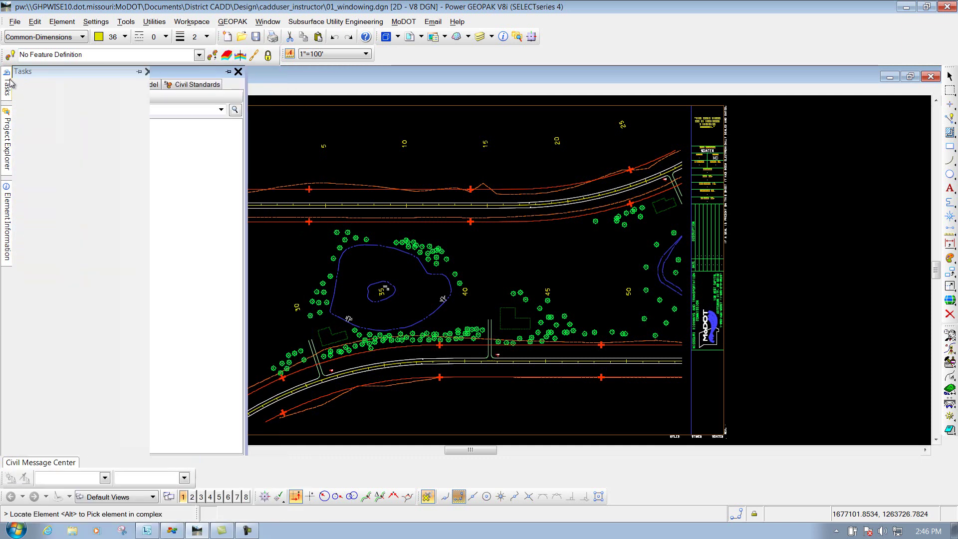
mouse_move(7, 202)
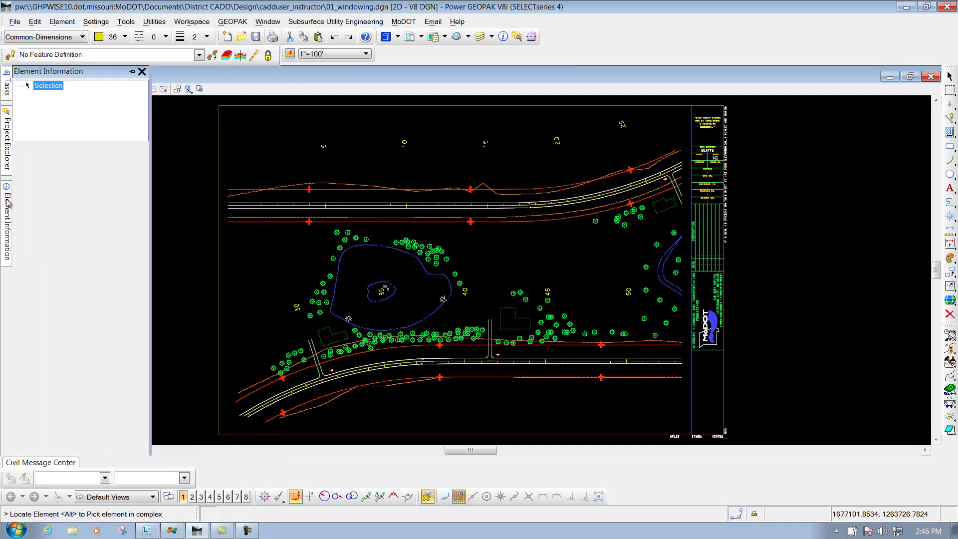
mouse_move(7, 179)
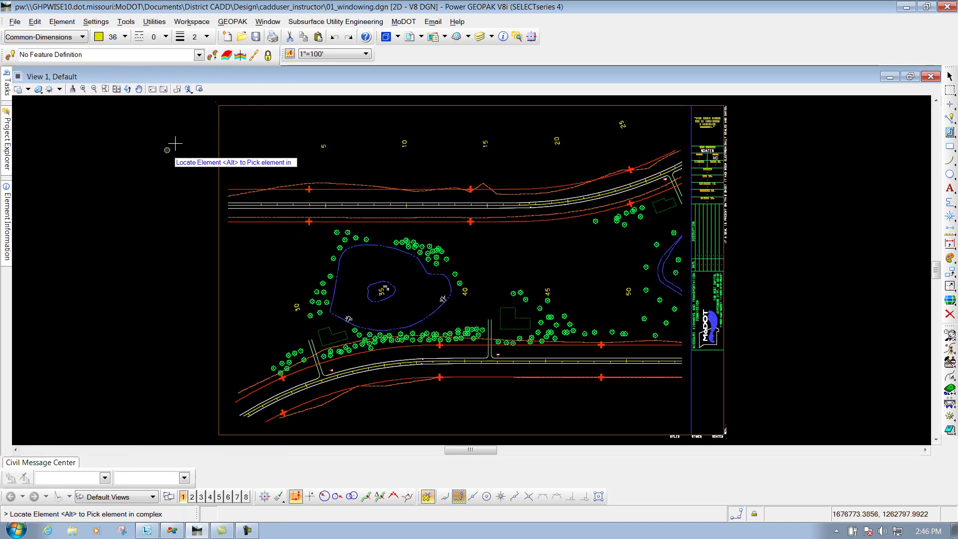
mouse_move(8, 87)
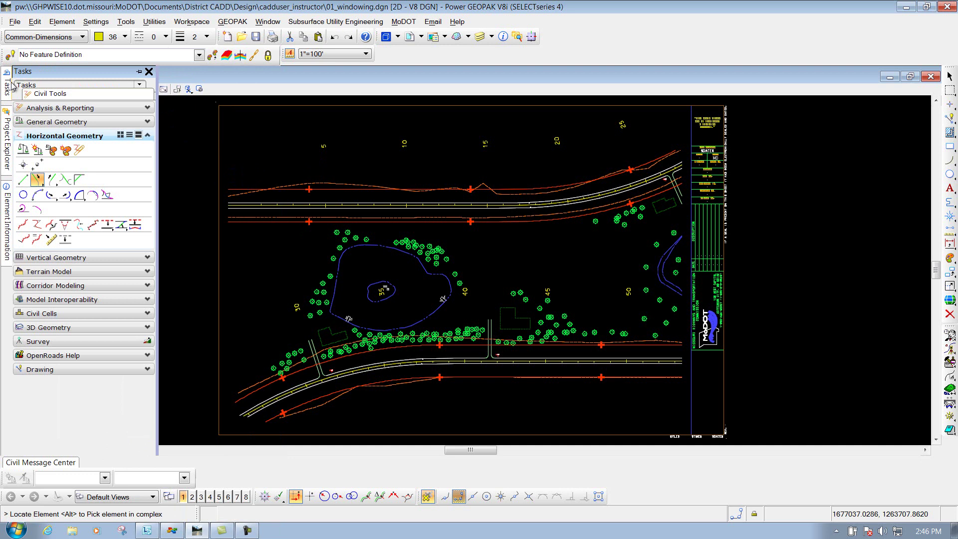
left_click(140, 74)
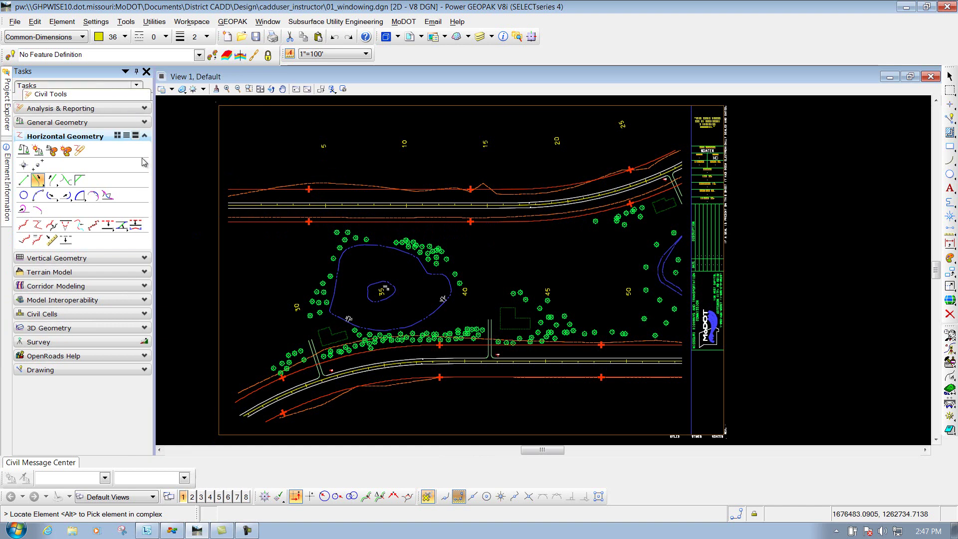
left_click(138, 73)
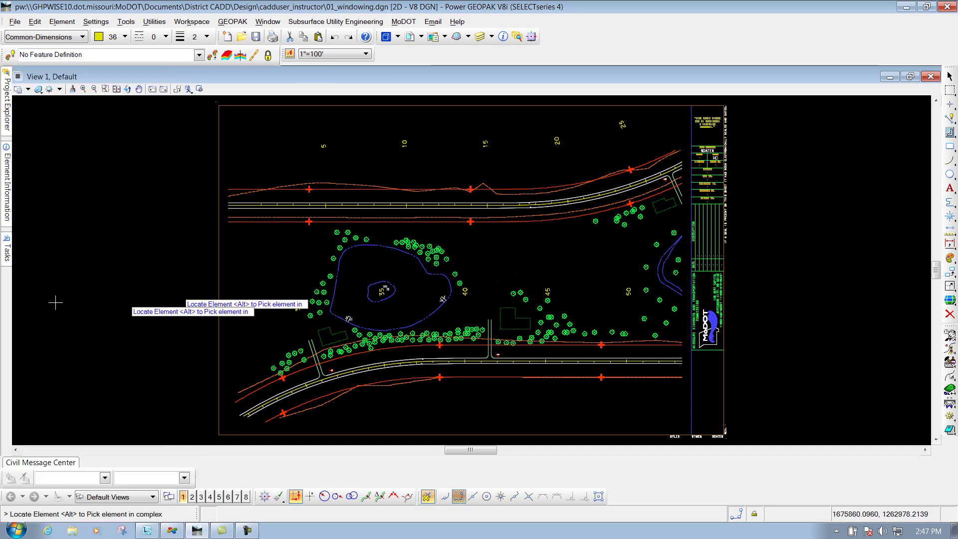
mouse_move(7, 249)
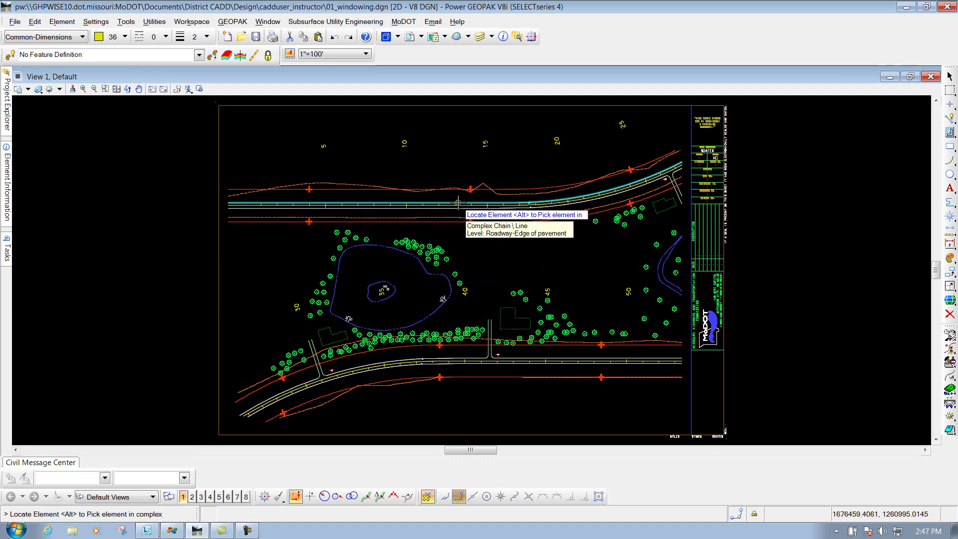
Pin Tasks, float it over the drawing, redock it on the left, and auto-hide it
left_click(7, 248)
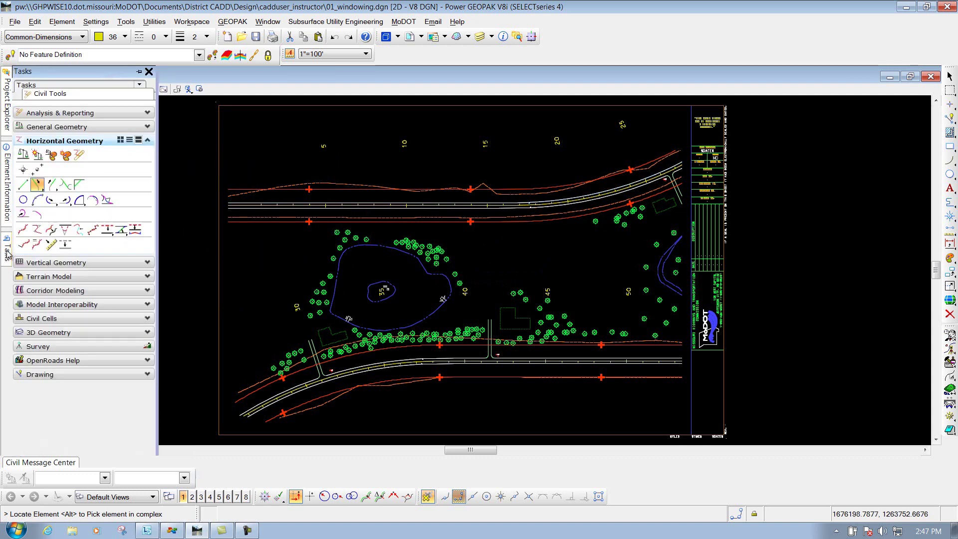
left_click(139, 72)
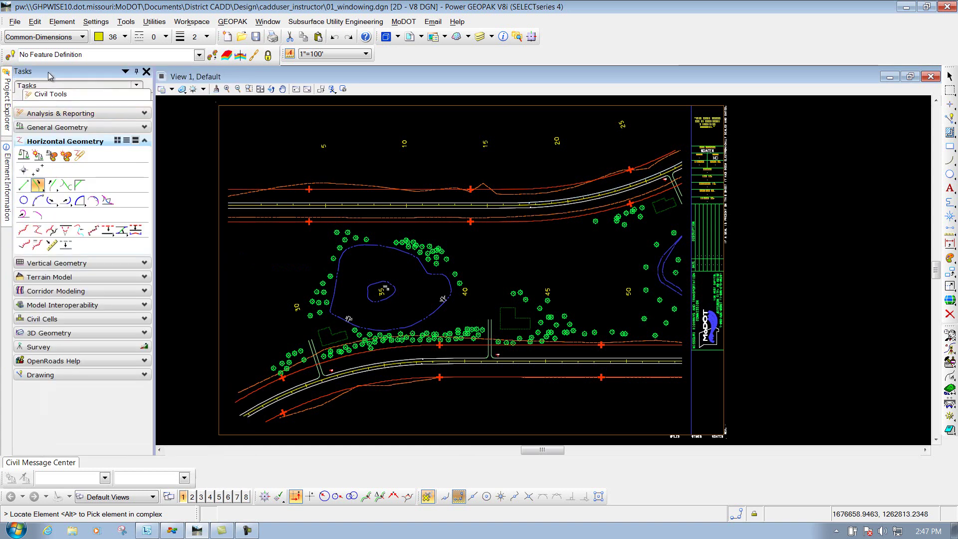
left_click_drag(50, 75, 476, 166)
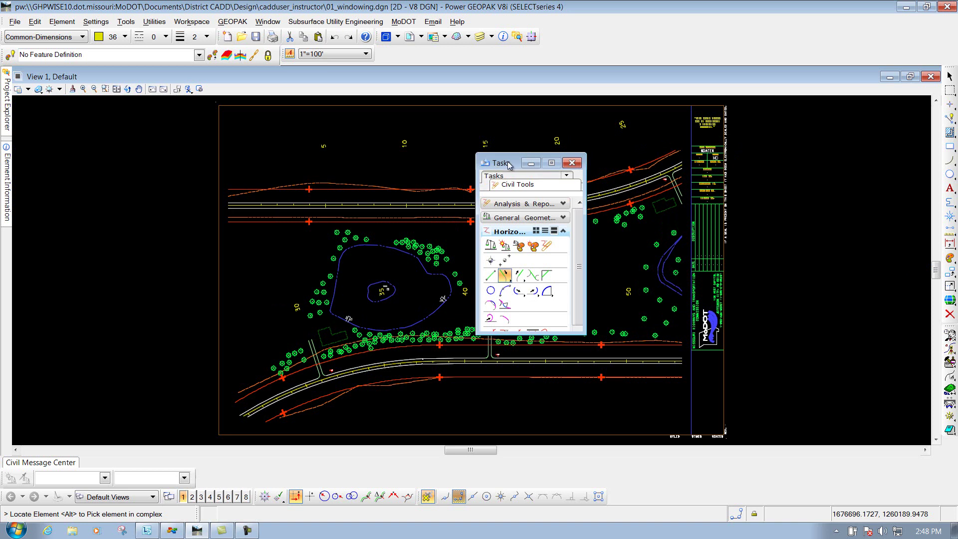
left_click_drag(509, 162, 32, 265)
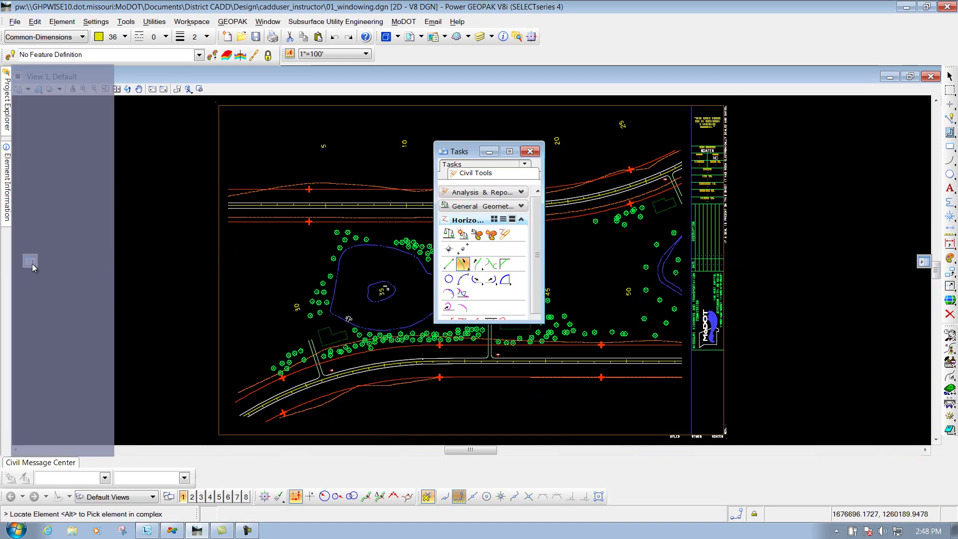
left_click_drag(32, 267, 30, 263)
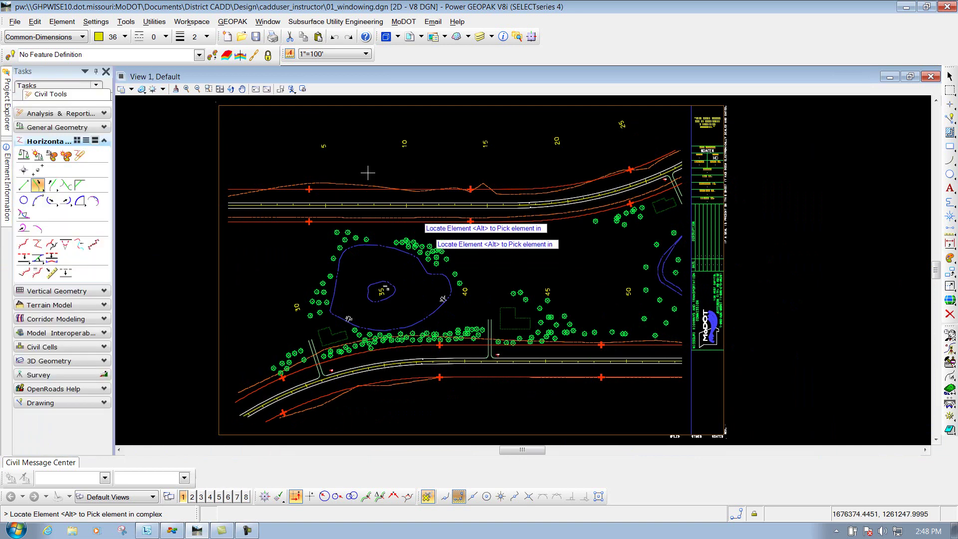
left_click(97, 71)
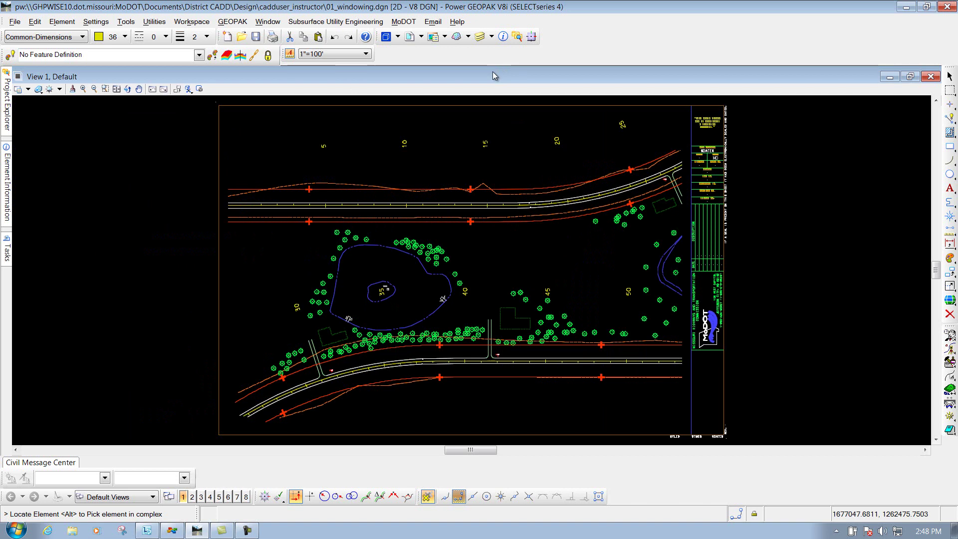
Dock the References dialog below the view, auto-hide it, then float it again
left_click(410, 39)
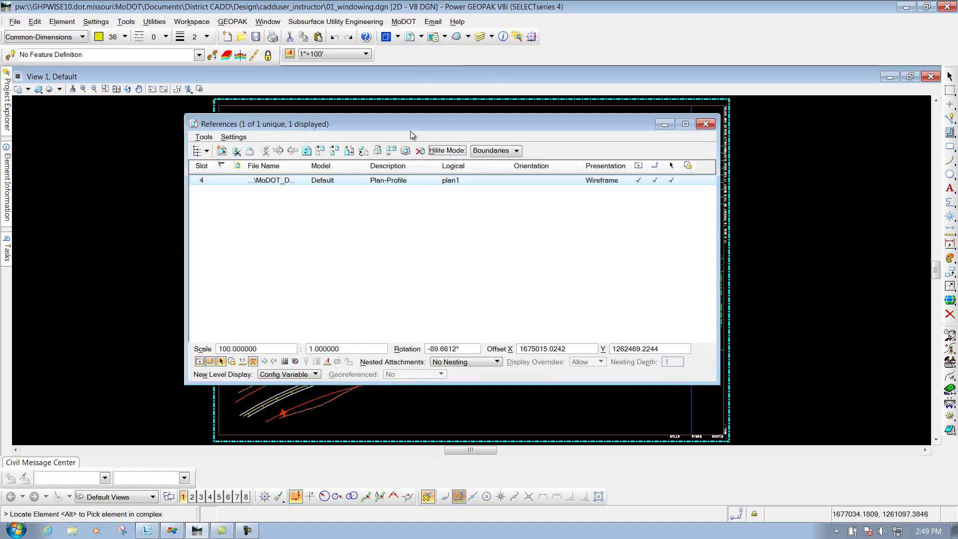
left_click_drag(410, 130, 387, 136)
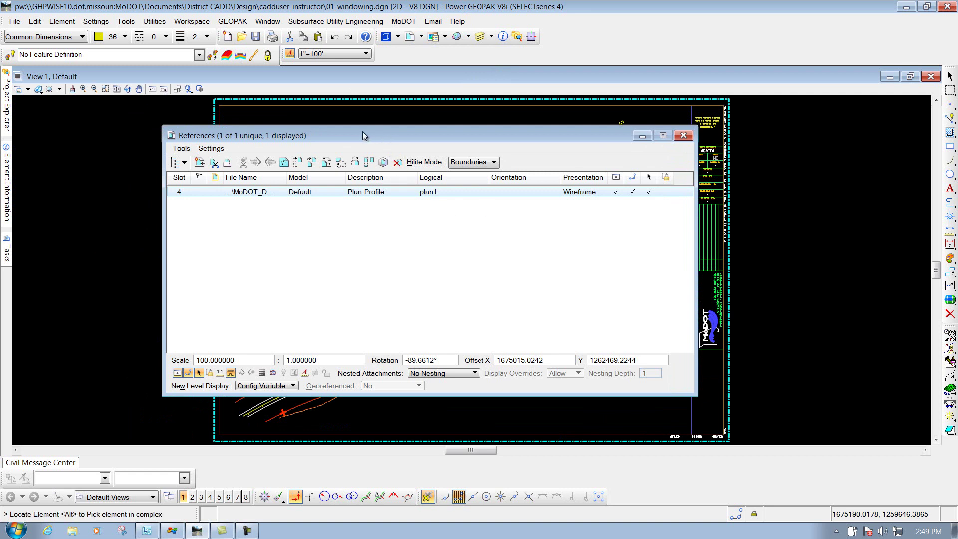
left_click_drag(363, 138, 475, 439)
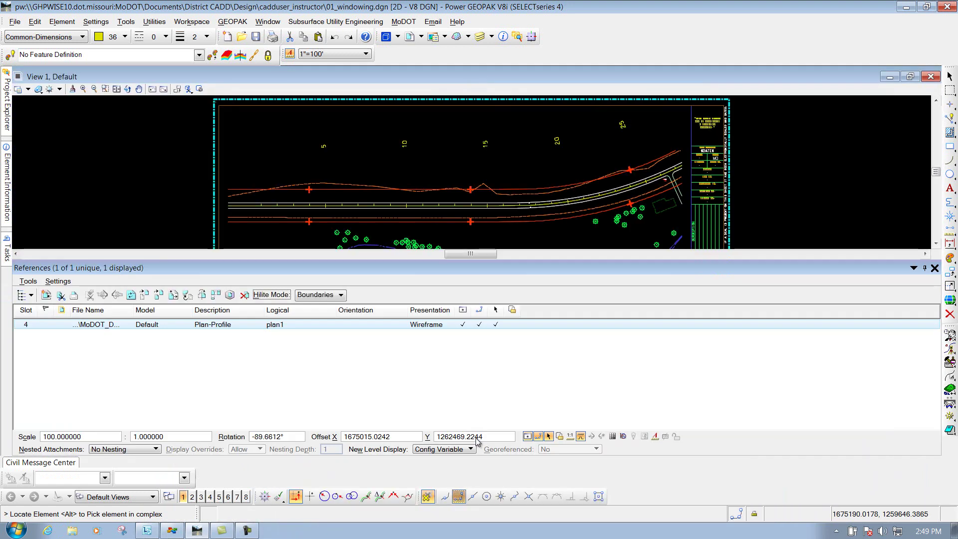
left_click(926, 269)
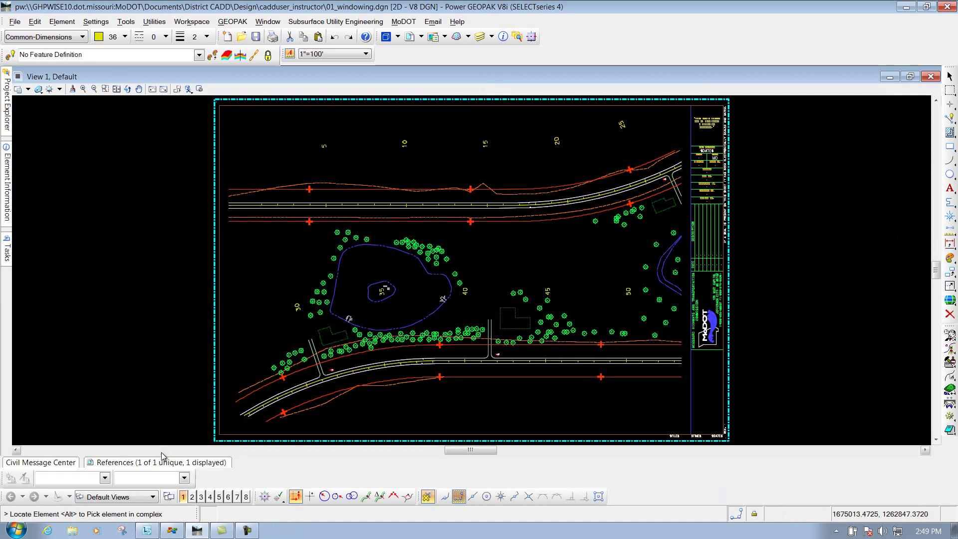
mouse_move(164, 463)
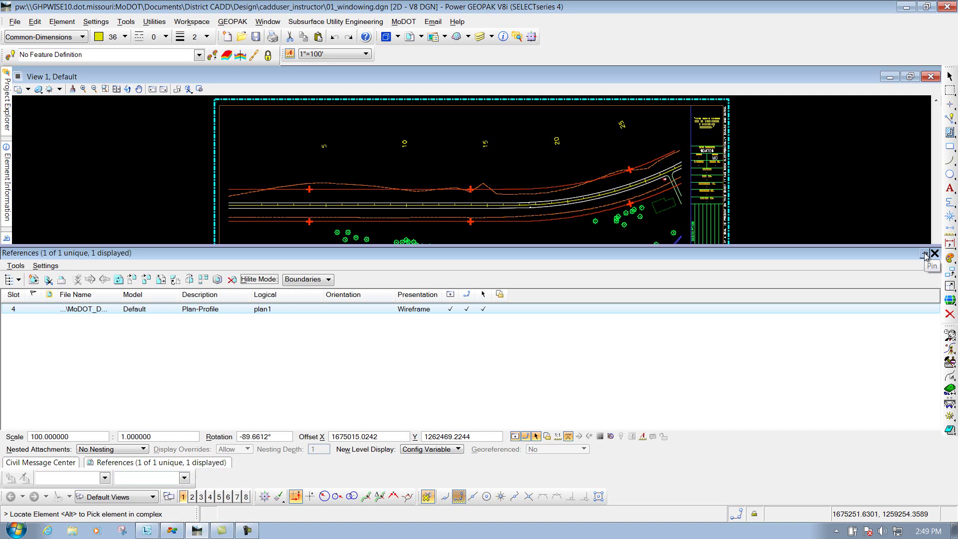
left_click_drag(916, 253, 680, 133)
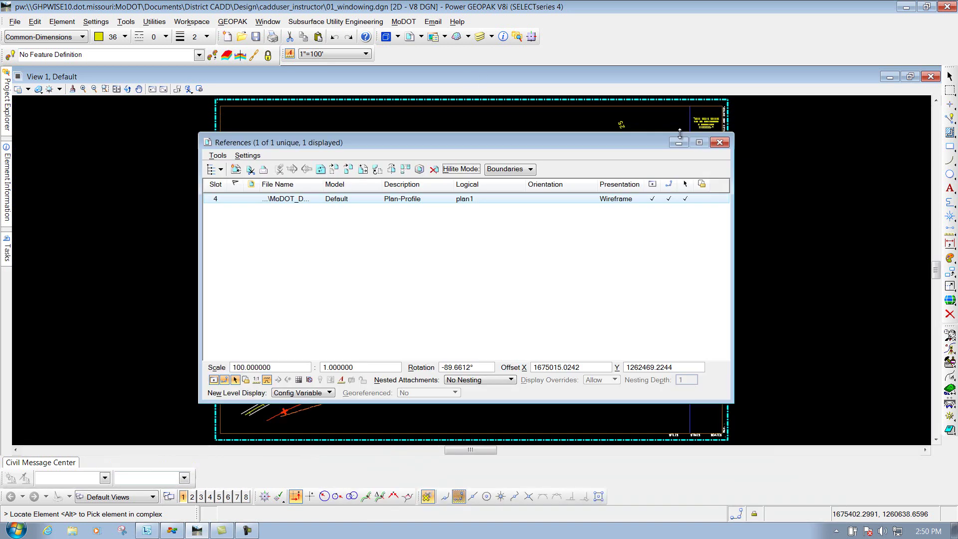